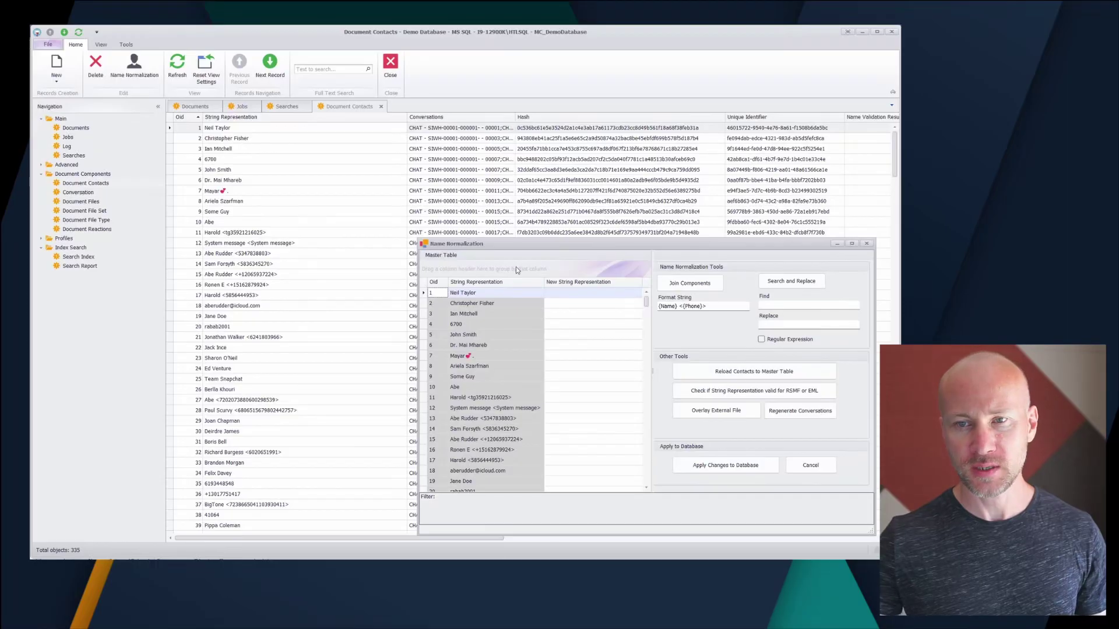
Enlarge the Name Normalization window and reposition it over the upper part of the contacts table
left_click_drag(501, 243, 146, 49)
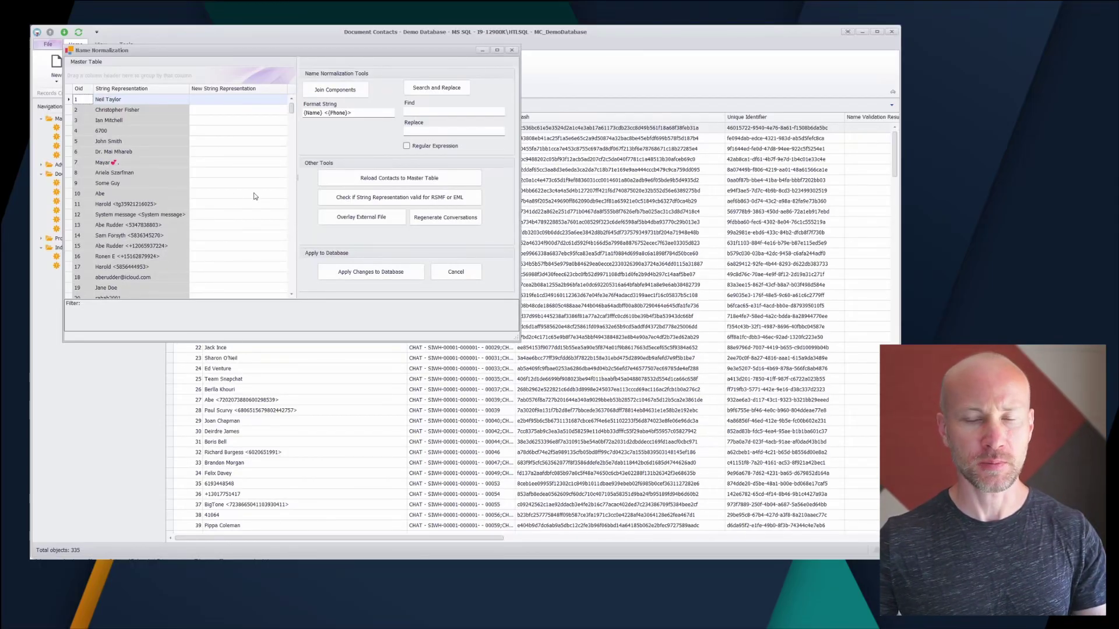
left_click_drag(517, 339, 608, 474)
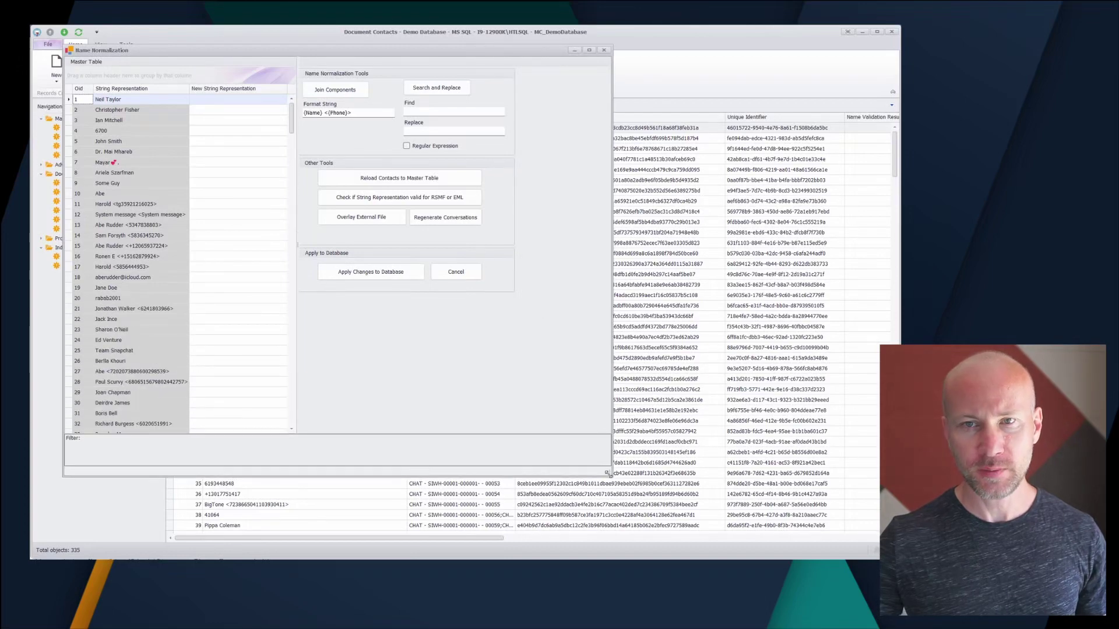
left_click_drag(378, 50, 516, 230)
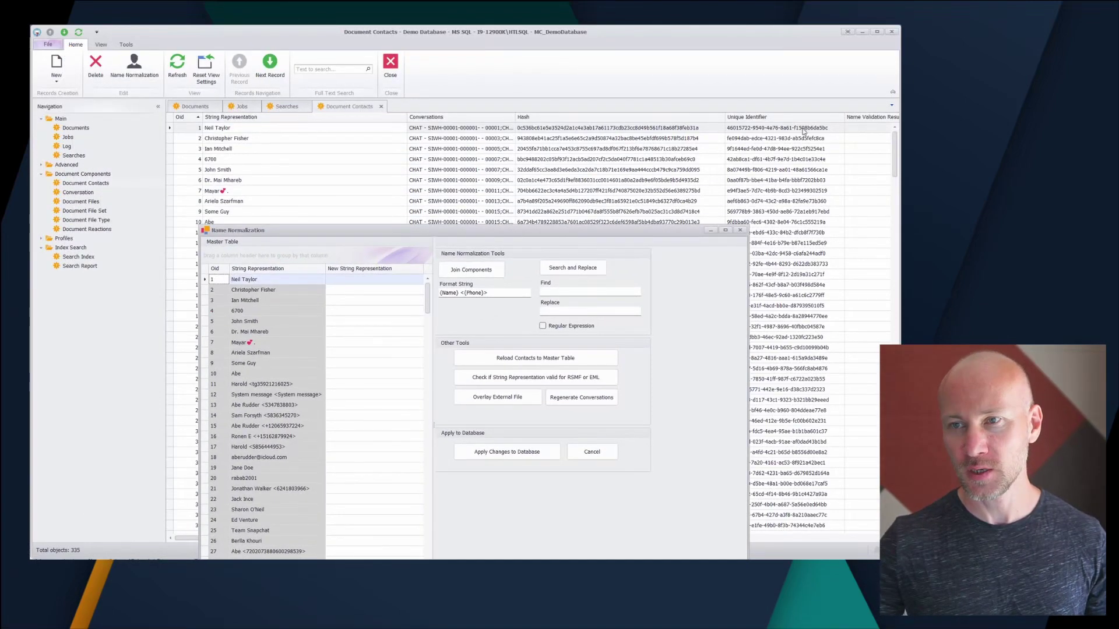
left_click_drag(350, 230, 249, 53)
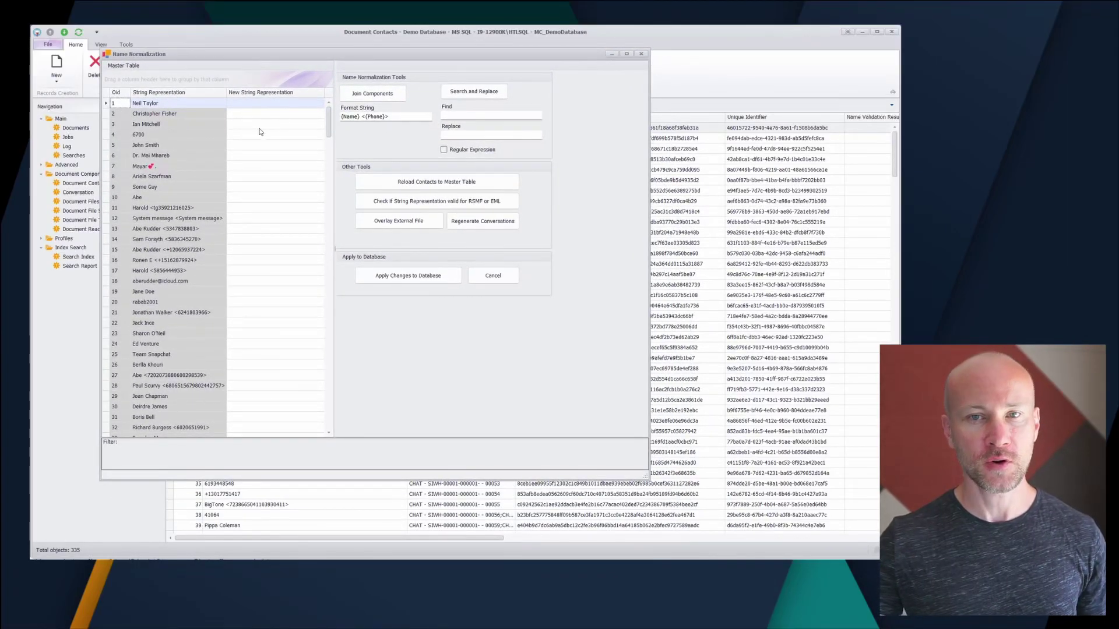
Try joining the {Name} <{Phone}> components into new string representations with < and > stripped out, and reload the contacts to the master table
left_click(374, 97)
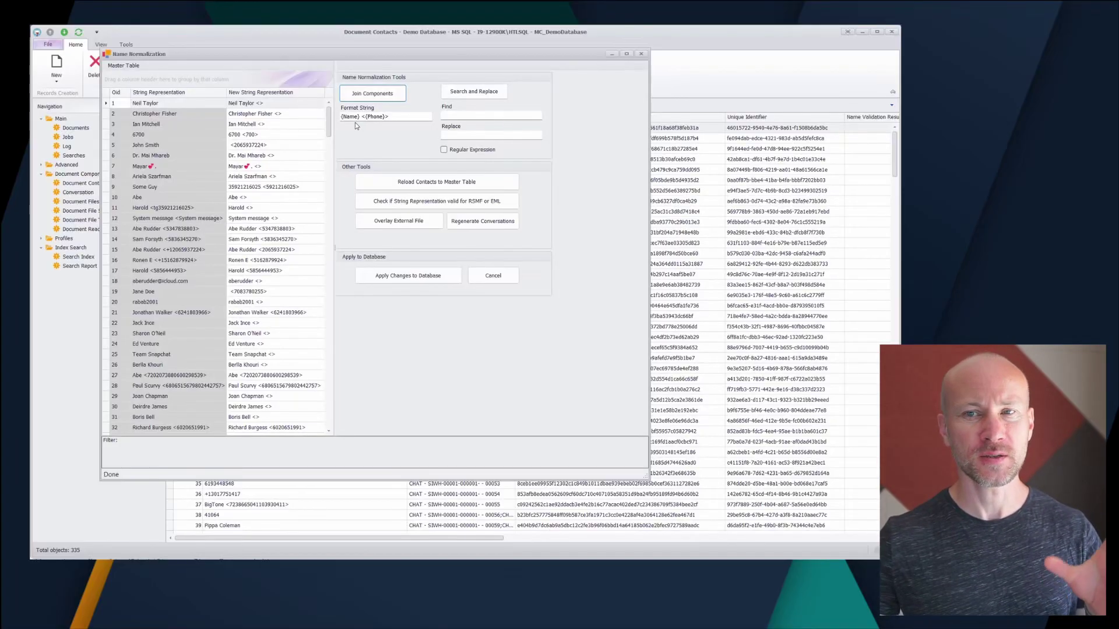
left_click(456, 116)
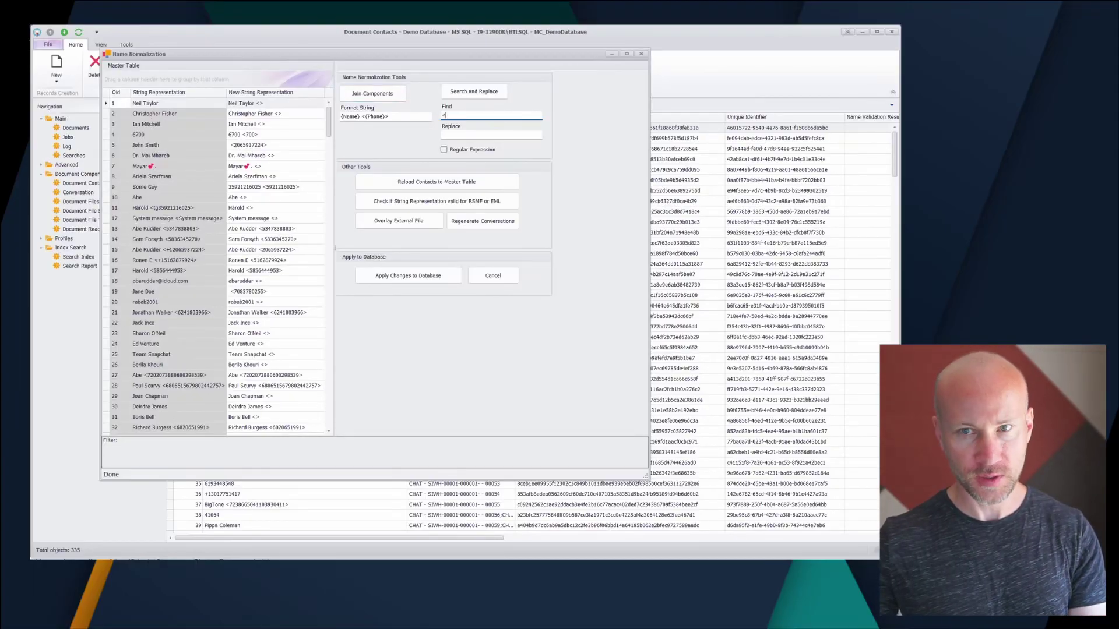
left_click(476, 94)
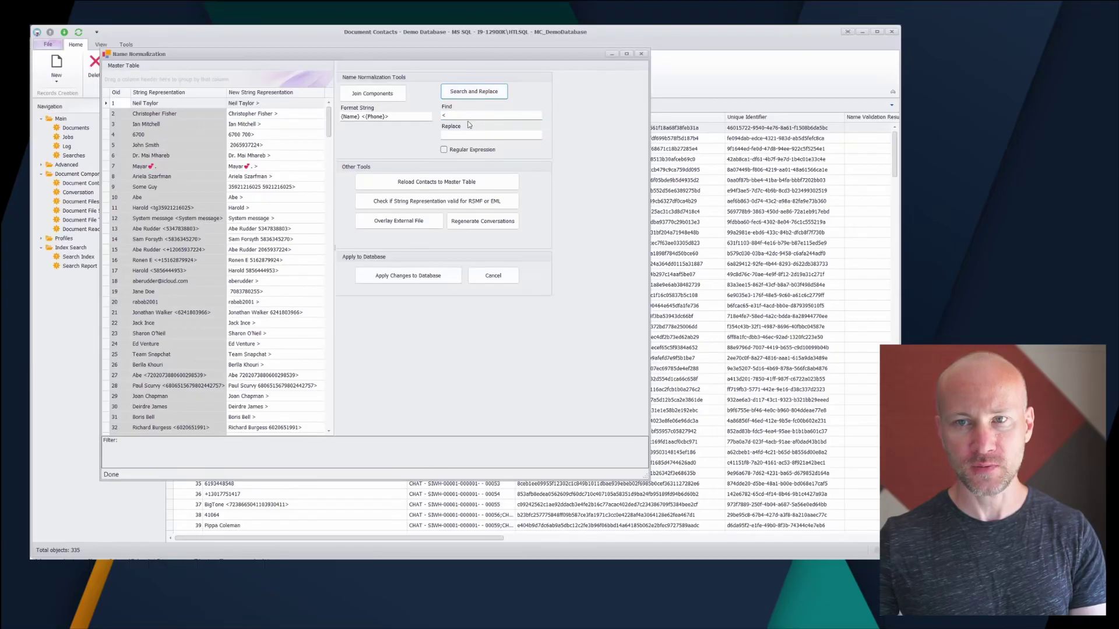
type(">")
left_click(474, 92)
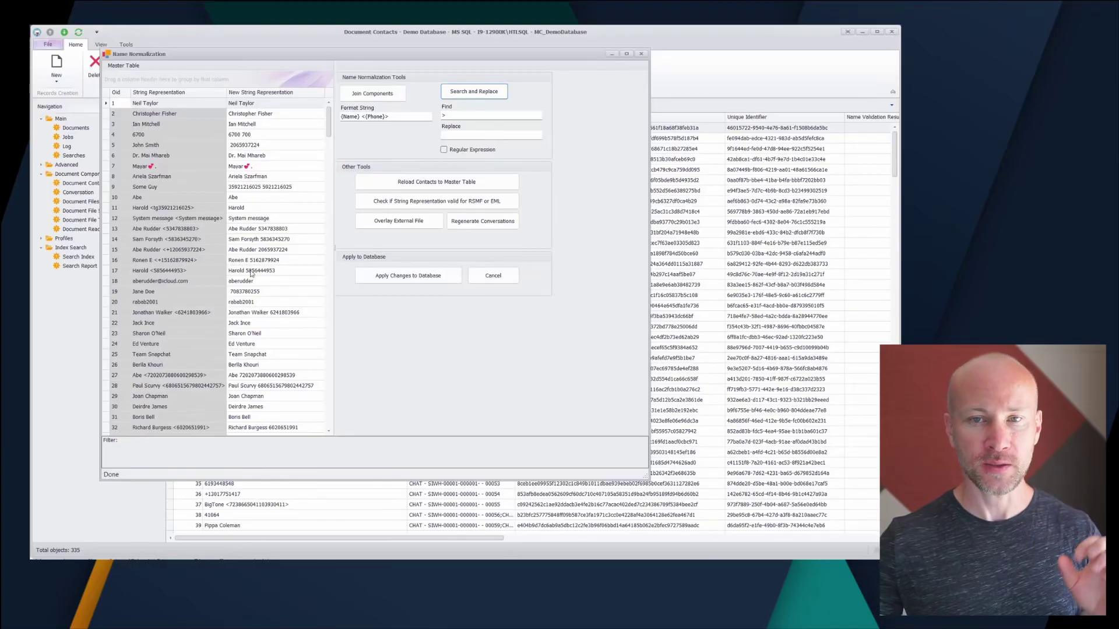
left_click(389, 182)
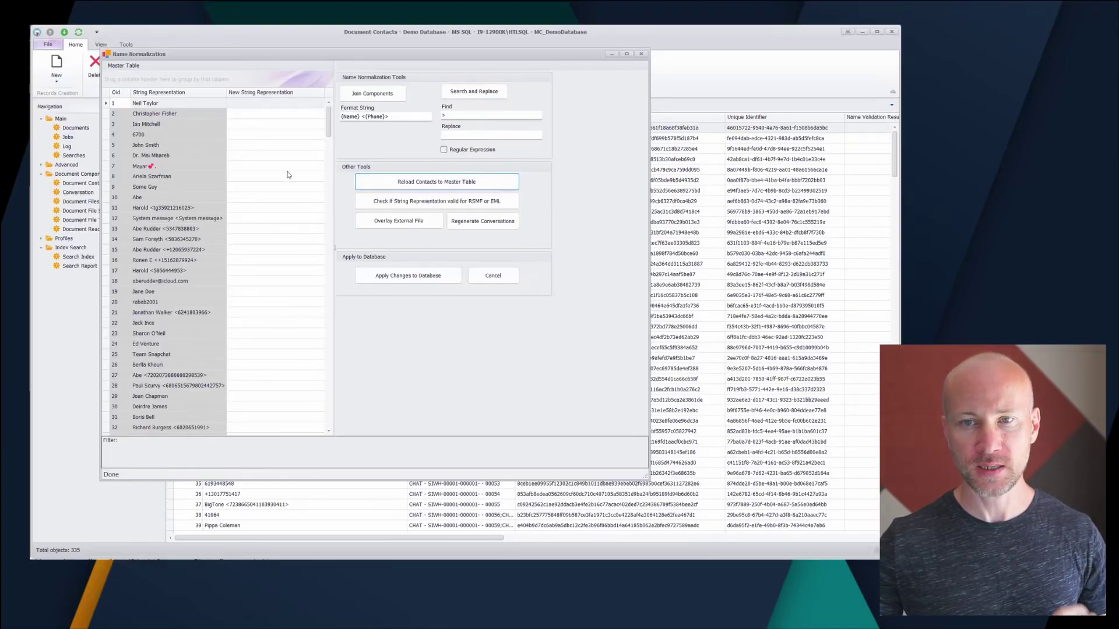
Start an external file overlay and read the CSV file into the temporary table
left_click(382, 224)
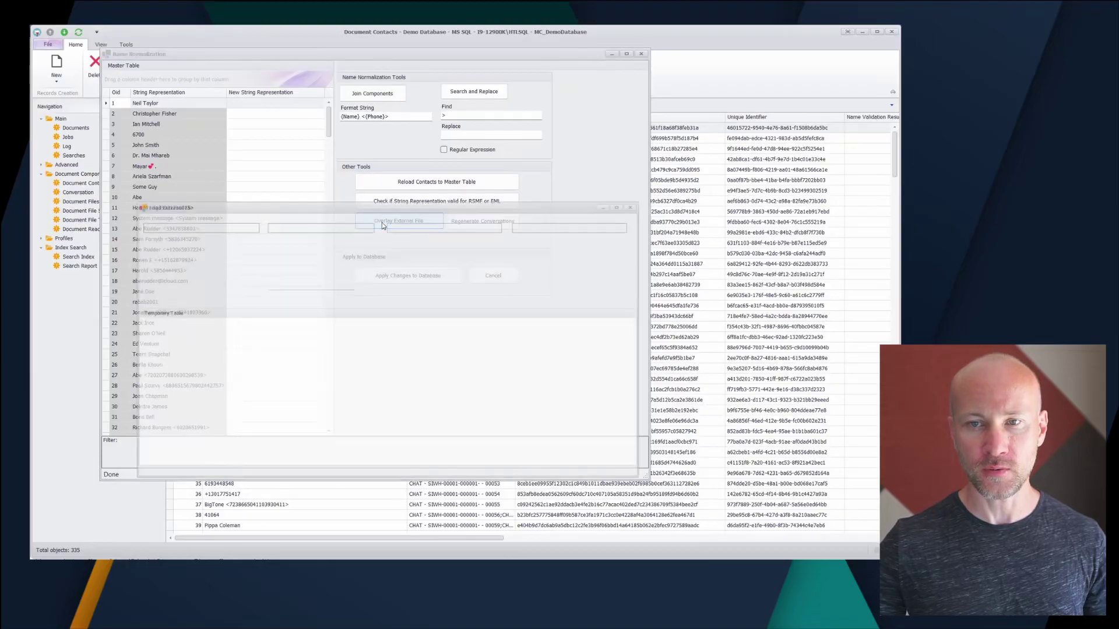
left_click_drag(345, 207, 538, 202)
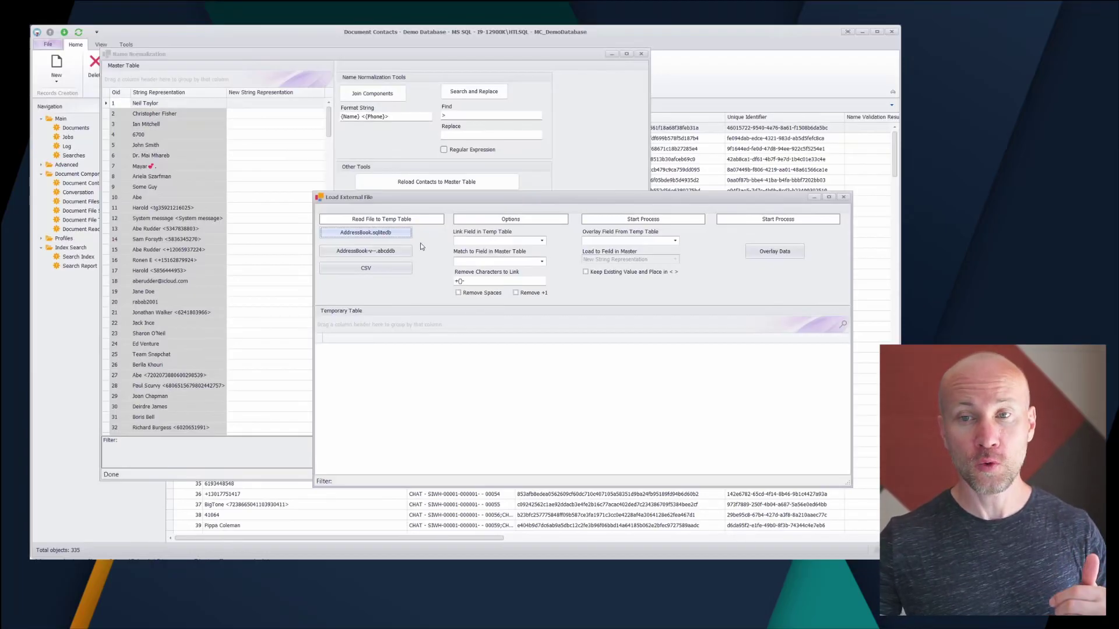
left_click(389, 271)
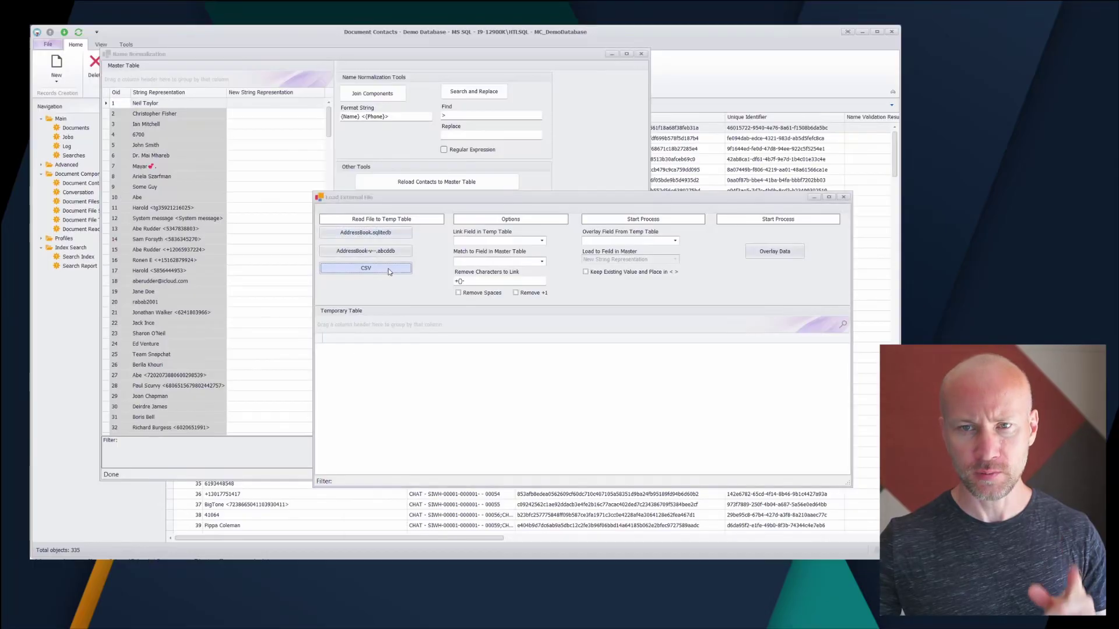
double_click(512, 283)
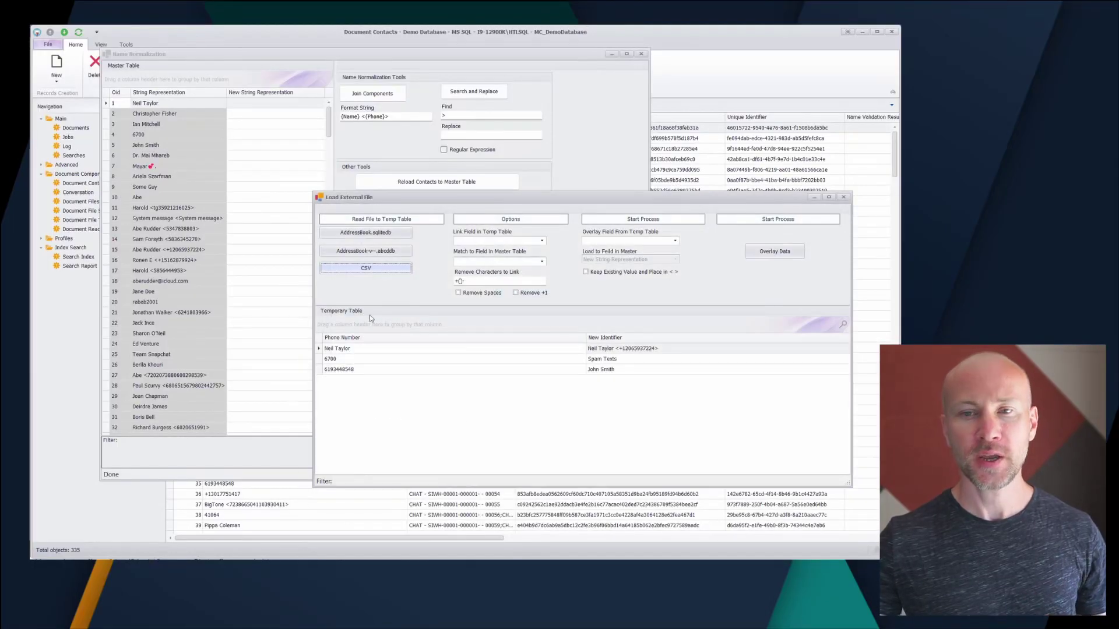
Examine the phone numbers and new identifiers loaded in the temporary table against the master table
left_click_drag(524, 203, 521, 164)
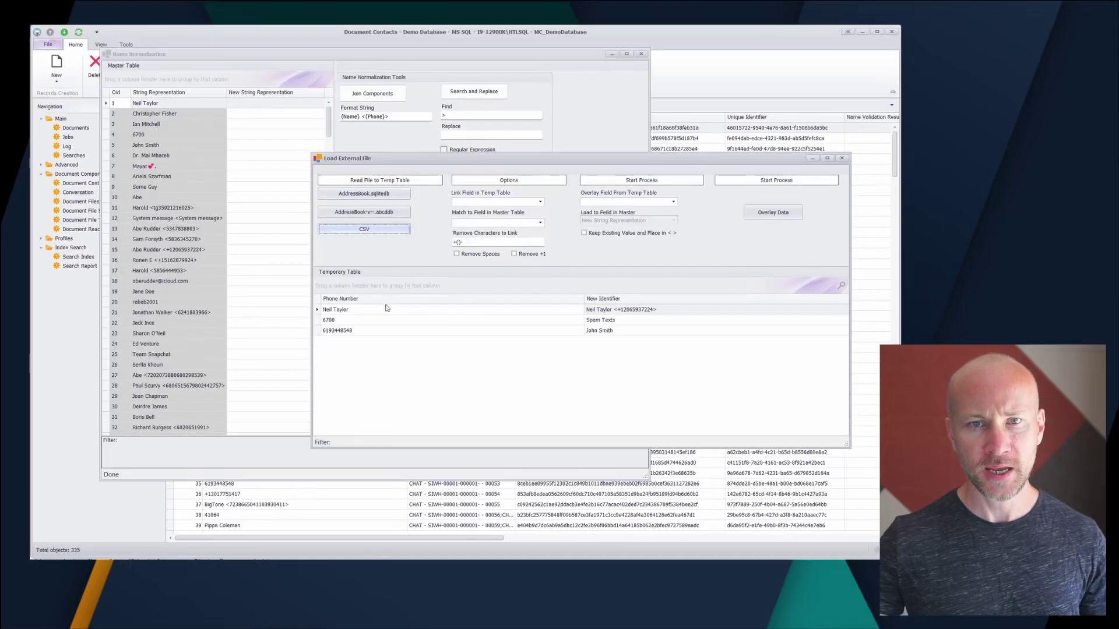
left_click(611, 309)
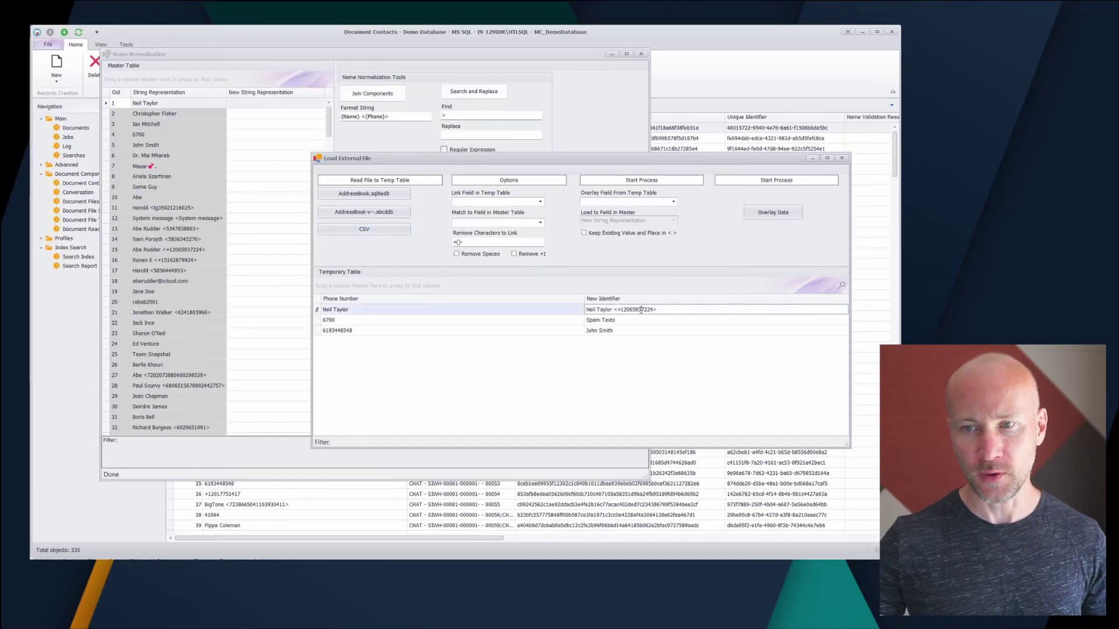
left_click(341, 320)
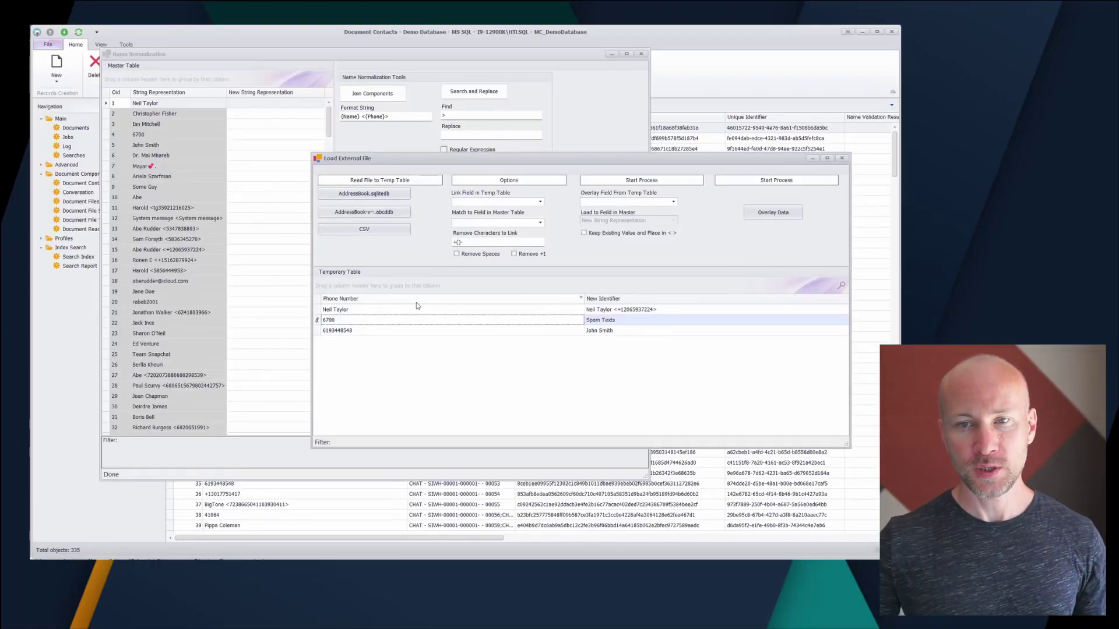
left_click_drag(402, 161, 387, 207)
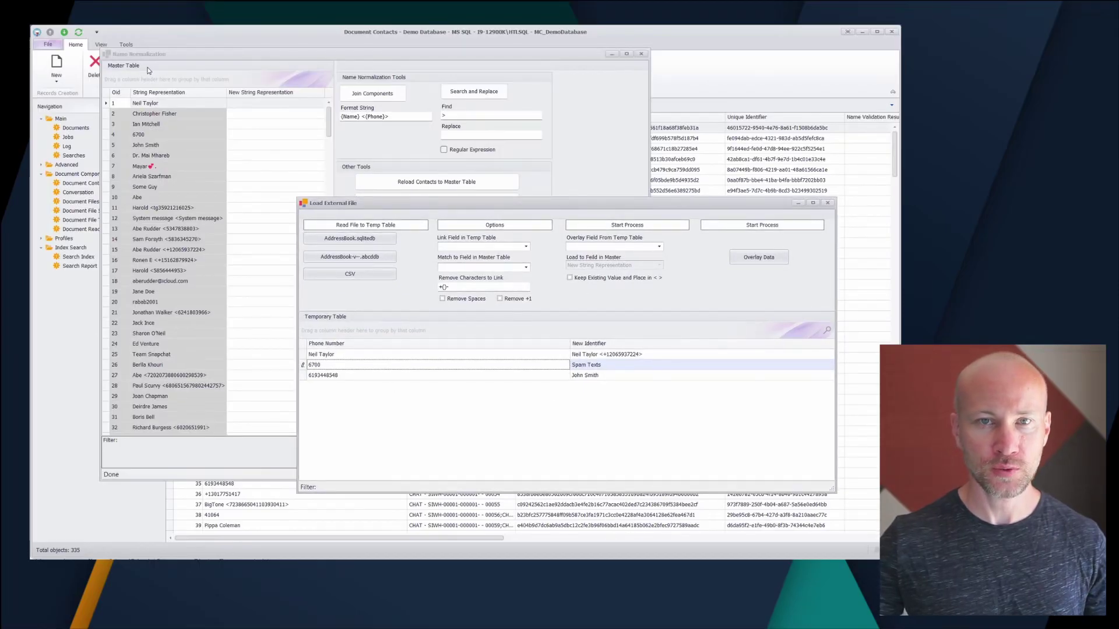
Link the temporary table's PhoneNumber field to the String Representation field in the master table
left_click(526, 247)
left_click(502, 254)
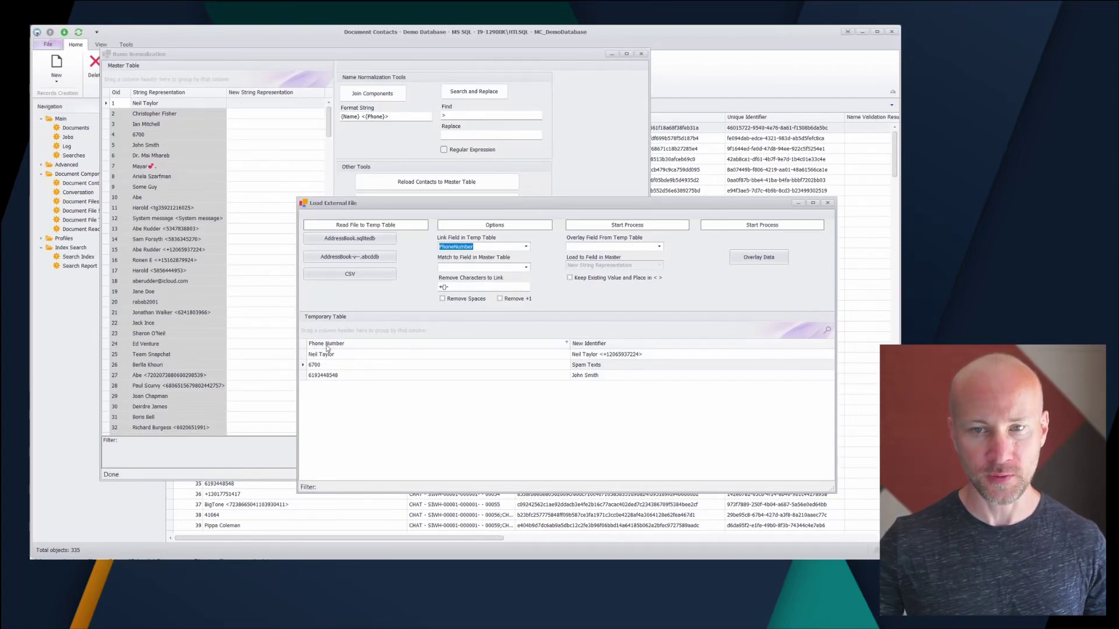
left_click(525, 268)
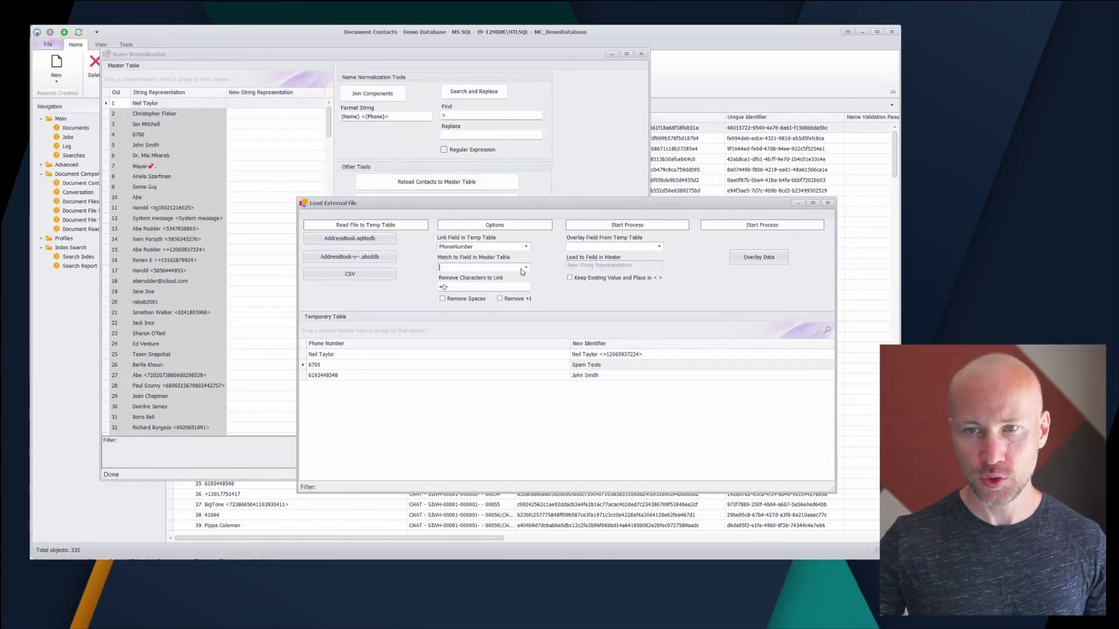
left_click(525, 269)
left_click(467, 282)
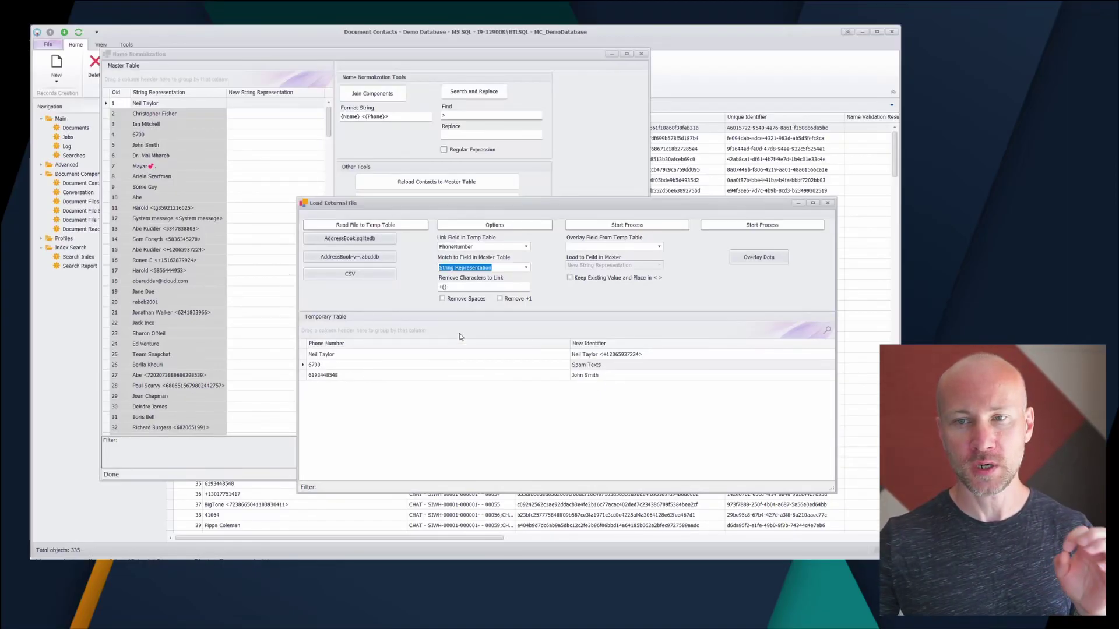
left_click(466, 300)
left_click(513, 302)
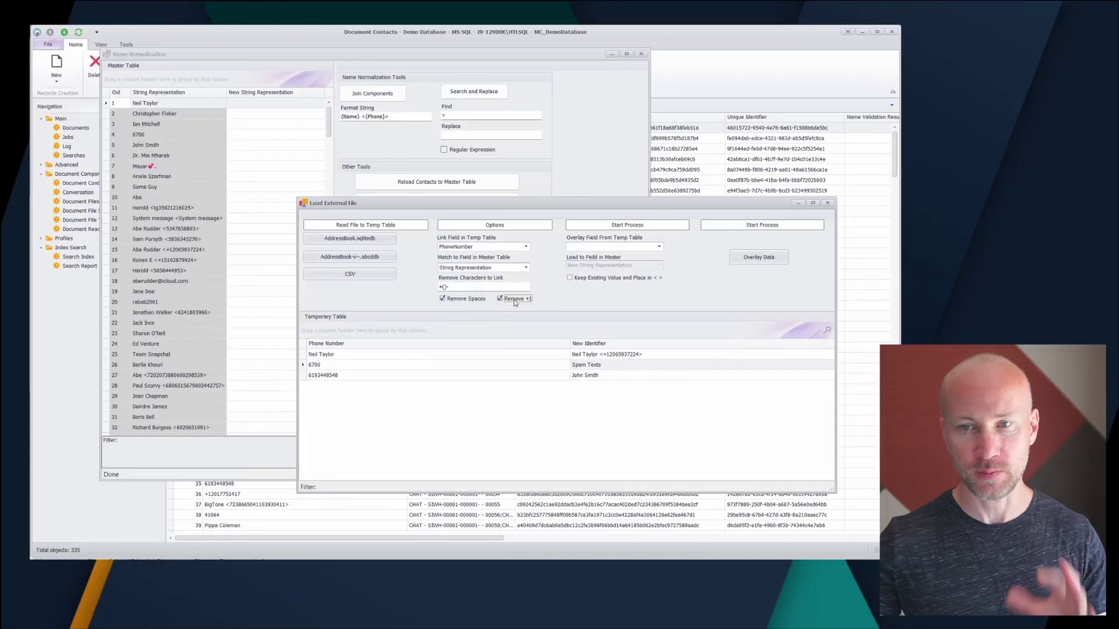
left_click(471, 300)
left_click(511, 300)
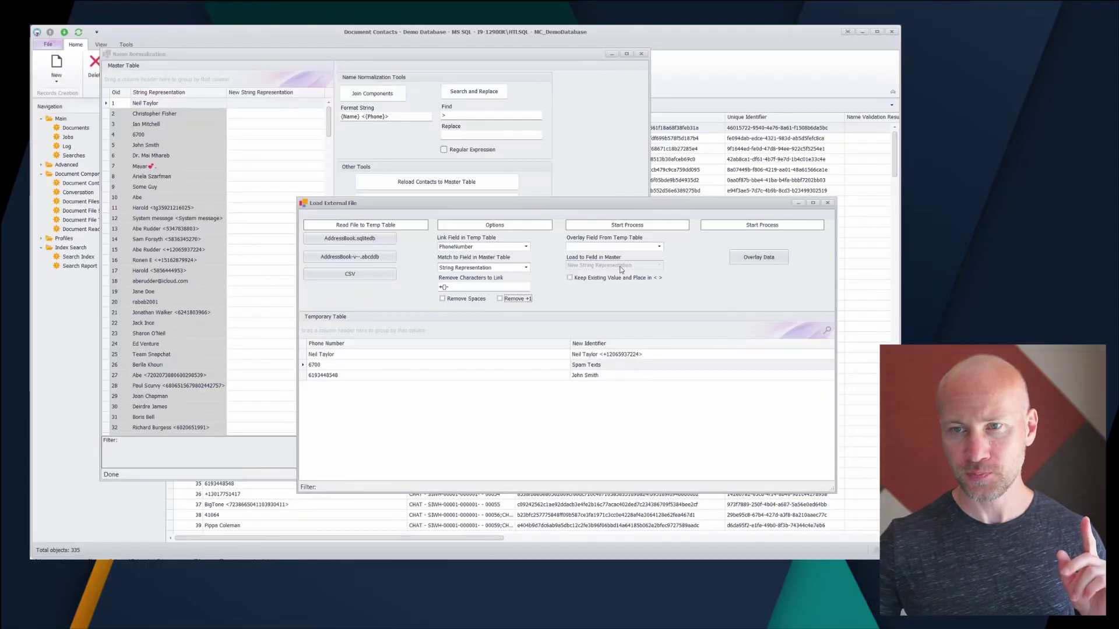
Overlay the New Identifier field from the temporary table onto the master table's new string representations
left_click(659, 247)
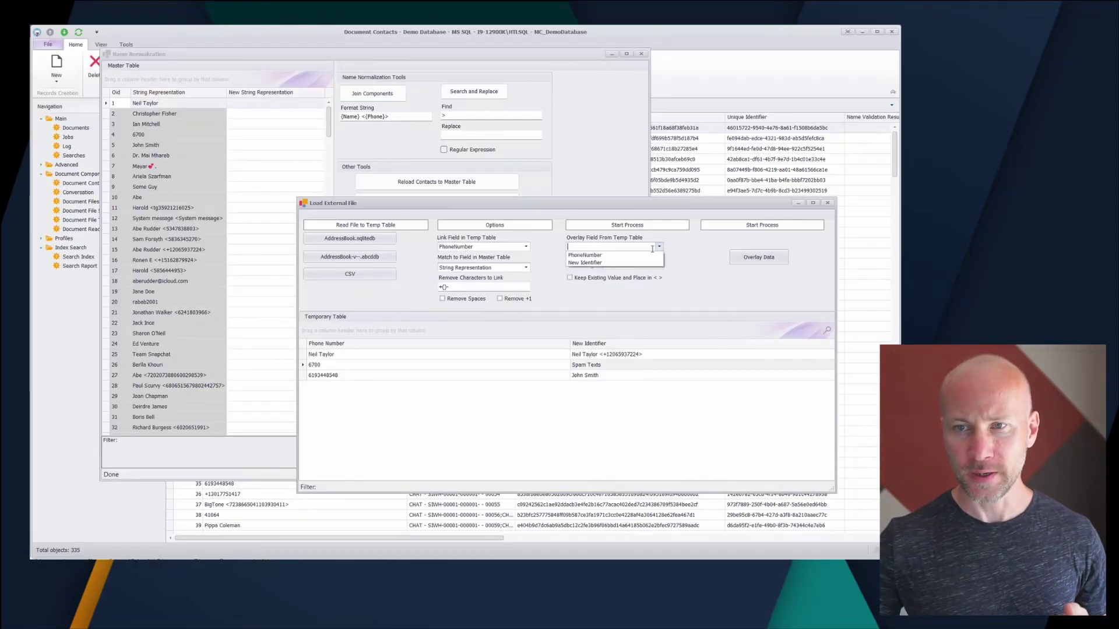
left_click(601, 263)
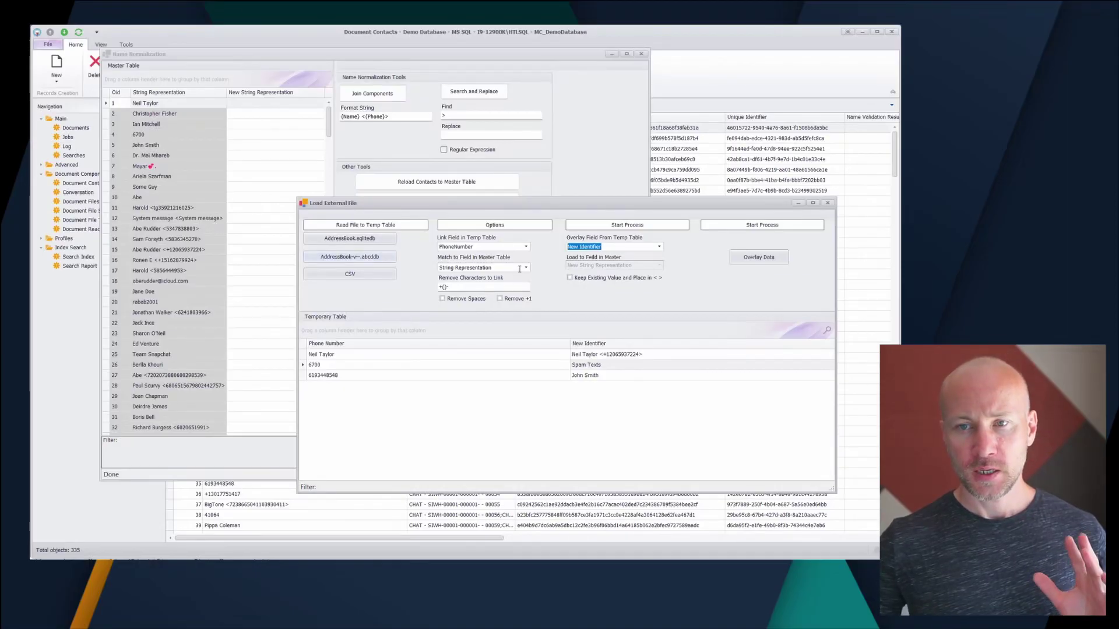
left_click(747, 260)
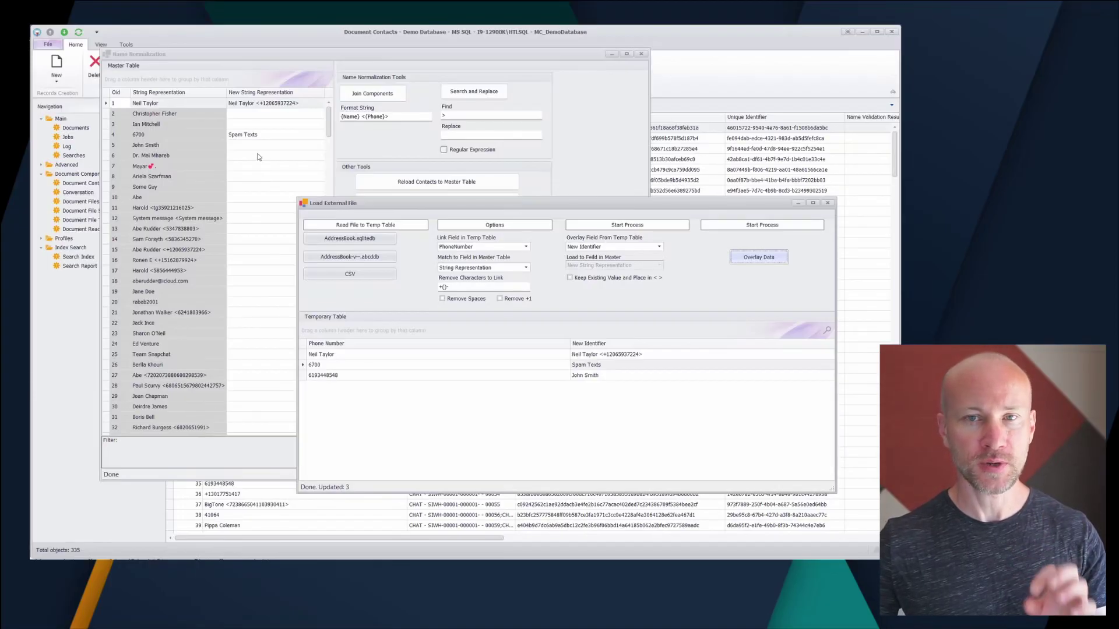
Try the overlay with the existing value kept in < >, check the master table, and rerun it with that option off
left_click(598, 281)
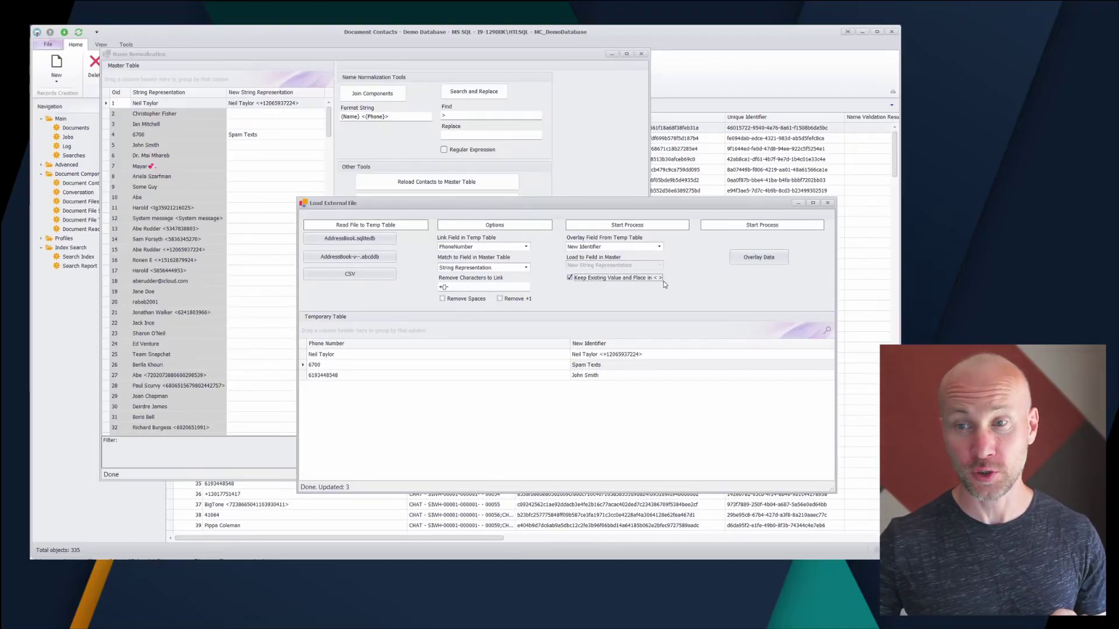
left_click(747, 261)
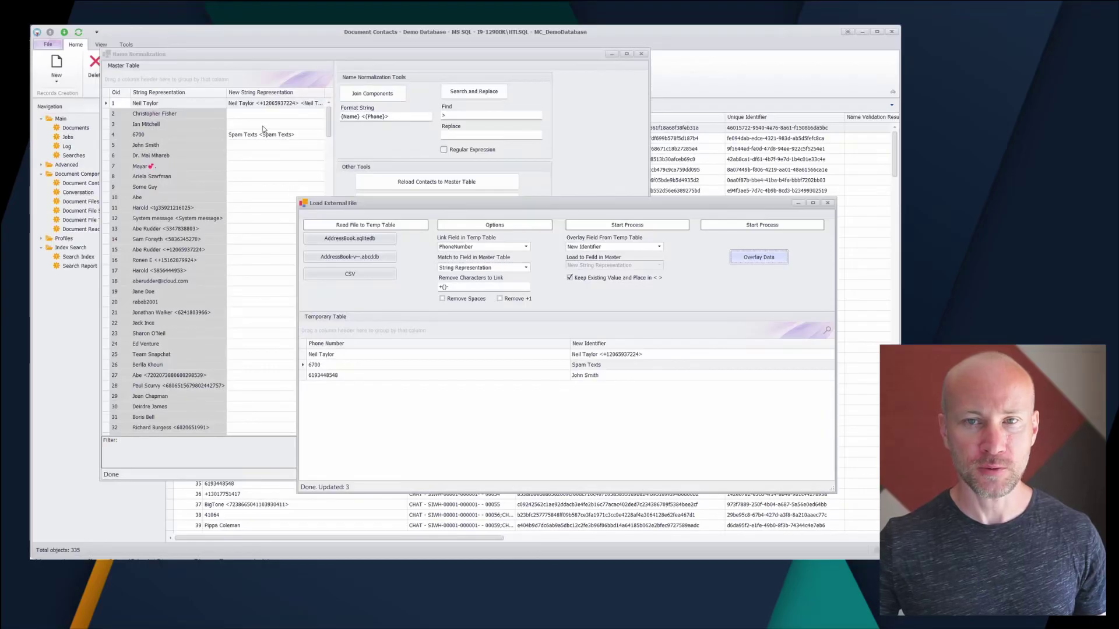
scroll(267, 221, "down", 5)
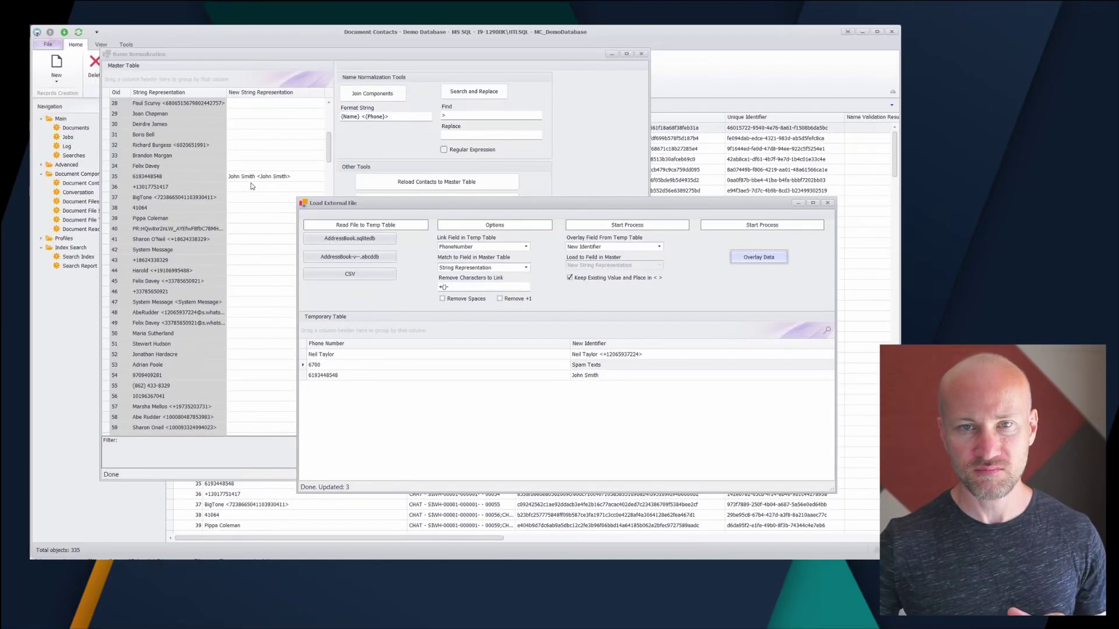
scroll(252, 185, "up", 9)
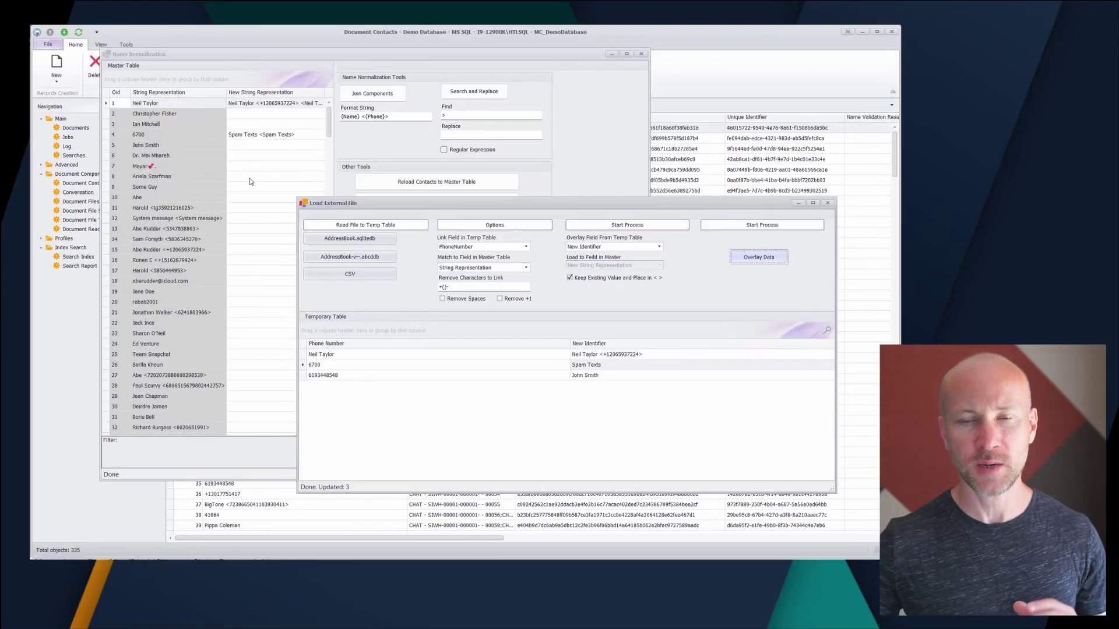
left_click(624, 279)
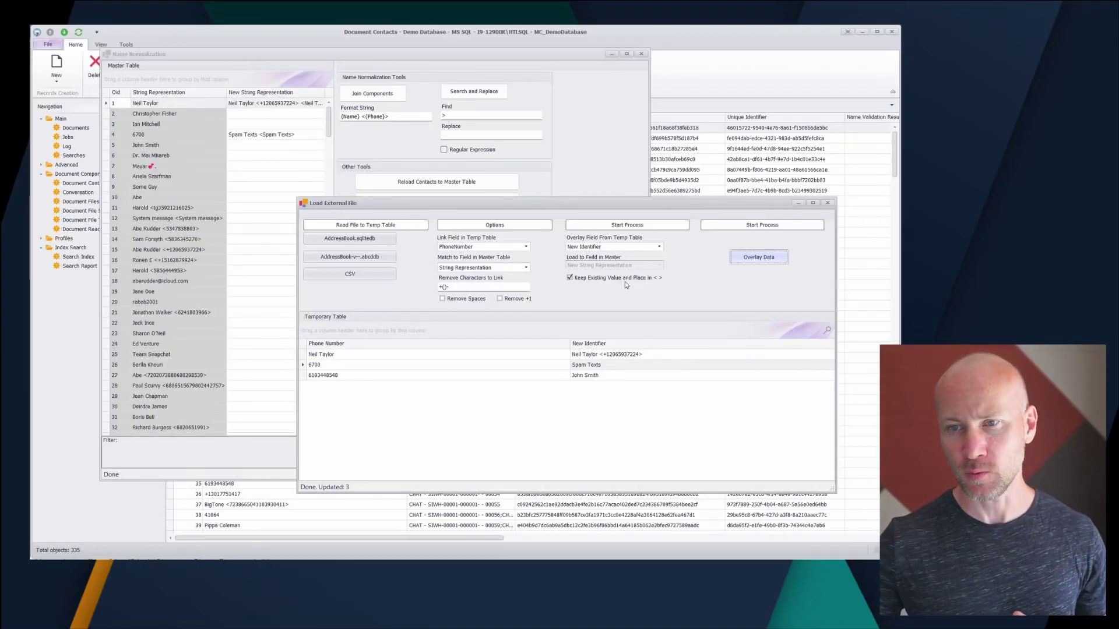
left_click(770, 260)
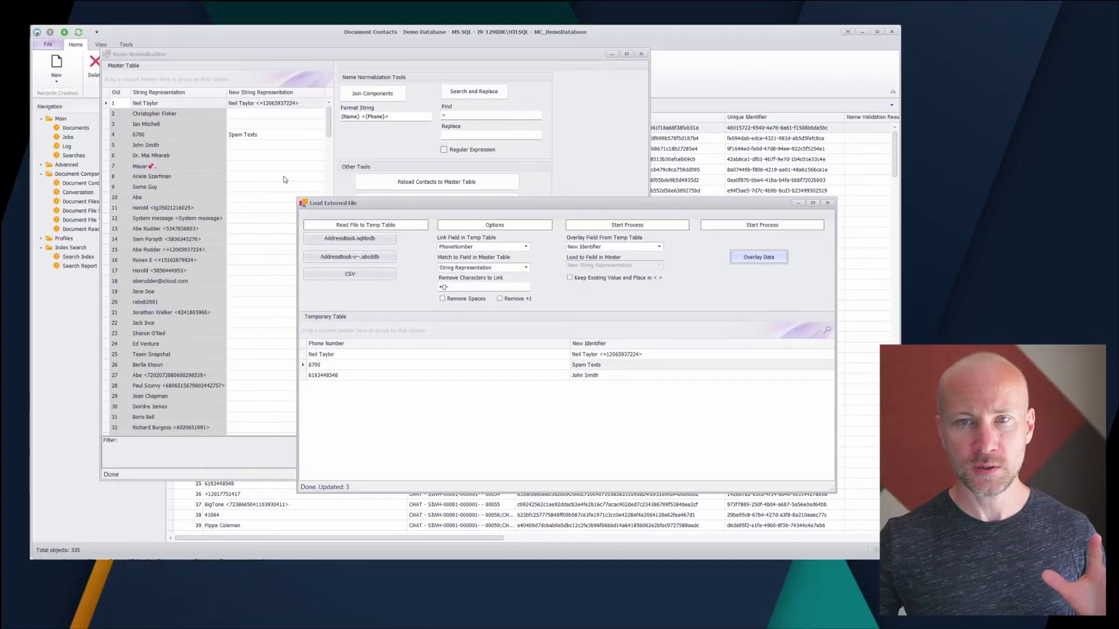
Close the external file window, apply the new string representations to the database and refresh the contacts list
left_click(827, 203)
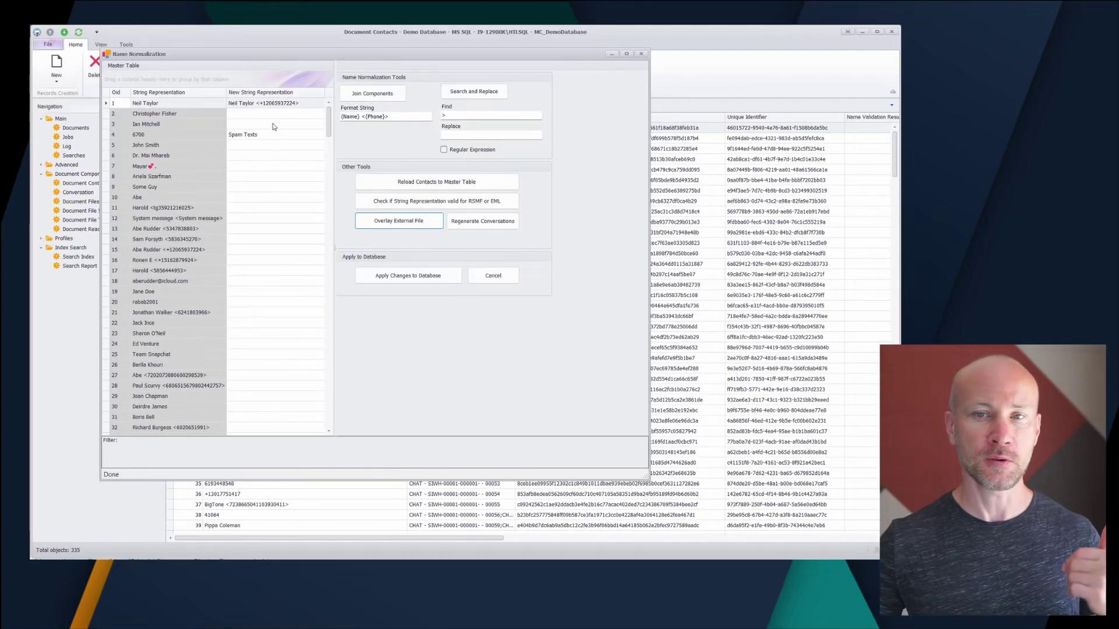
left_click(410, 277)
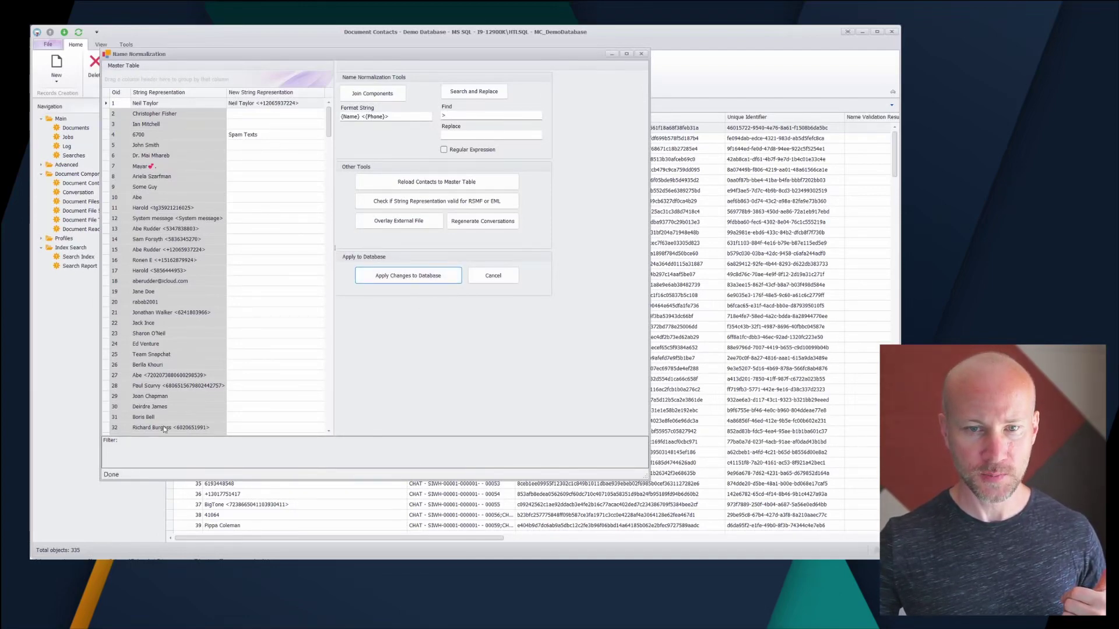
left_click(180, 81)
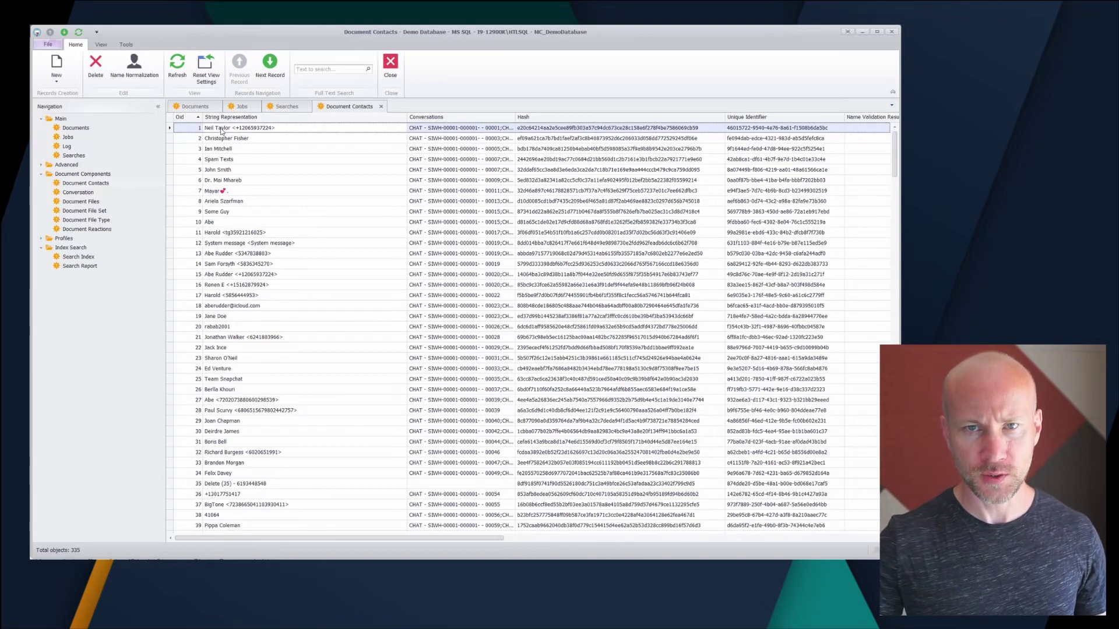
Check the string representations of the overlaid contacts in the Document Contacts table
left_click(226, 161)
scroll(361, 321, "down", 4)
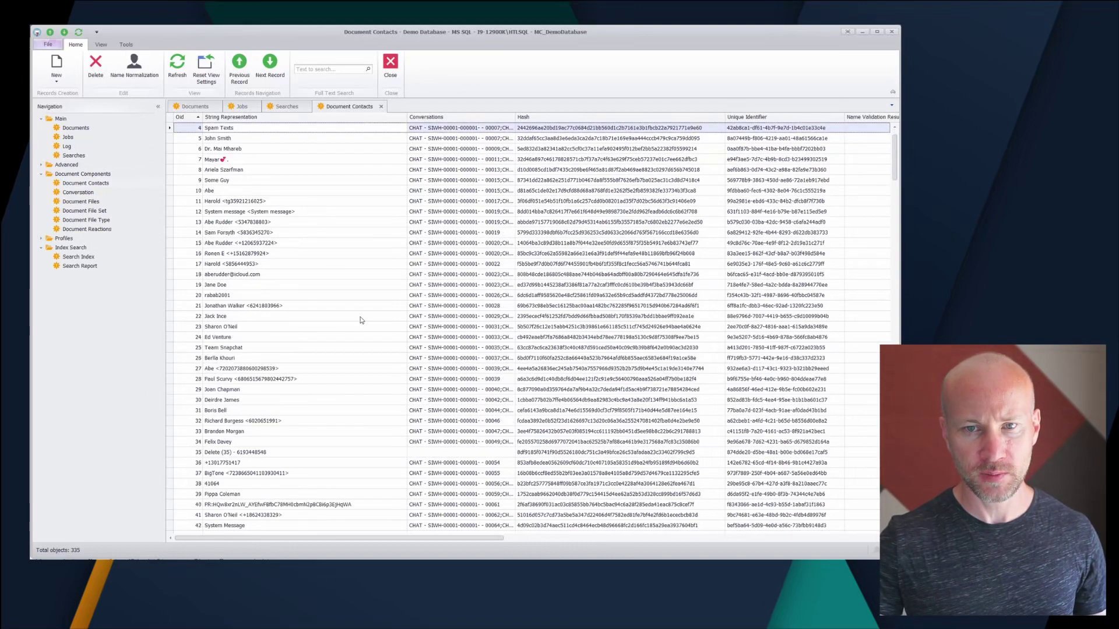
scroll(308, 366, "up", 4)
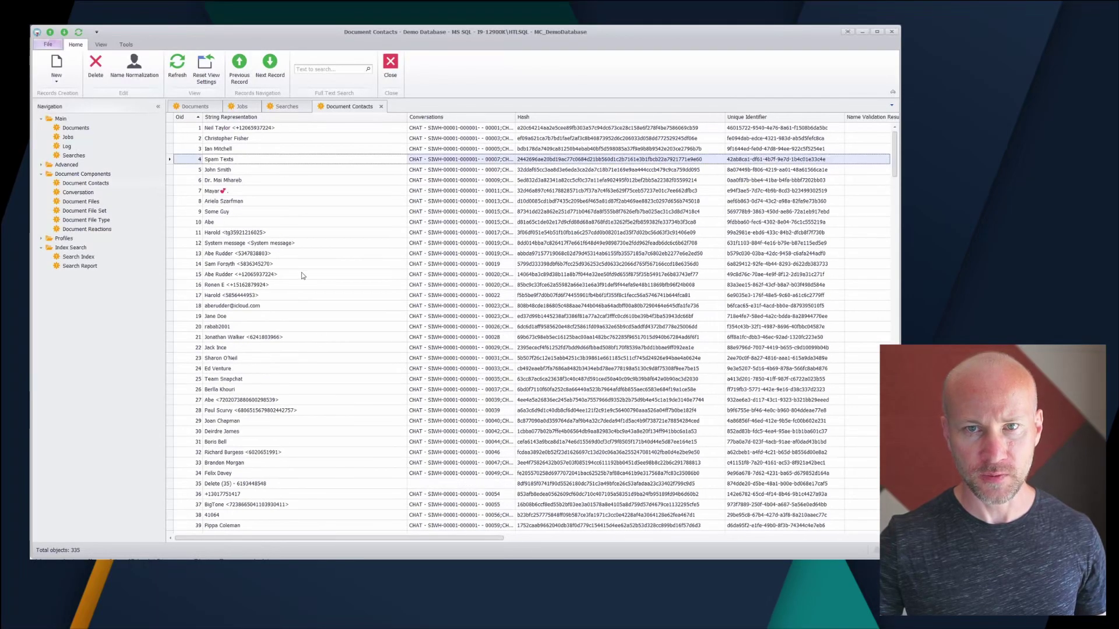
left_click(263, 138)
left_click(263, 130)
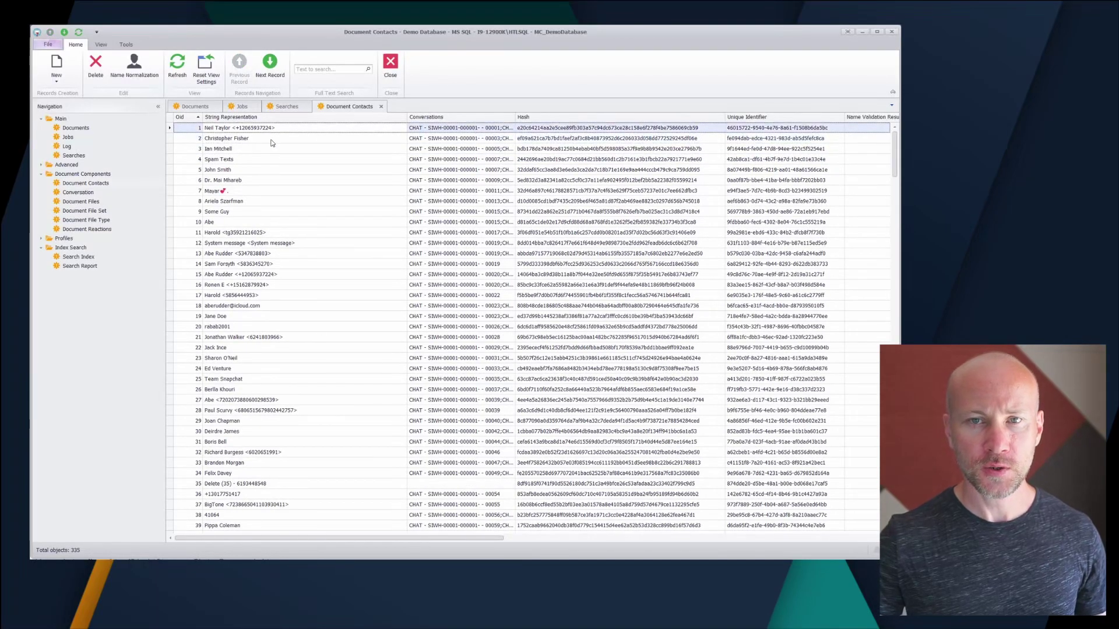